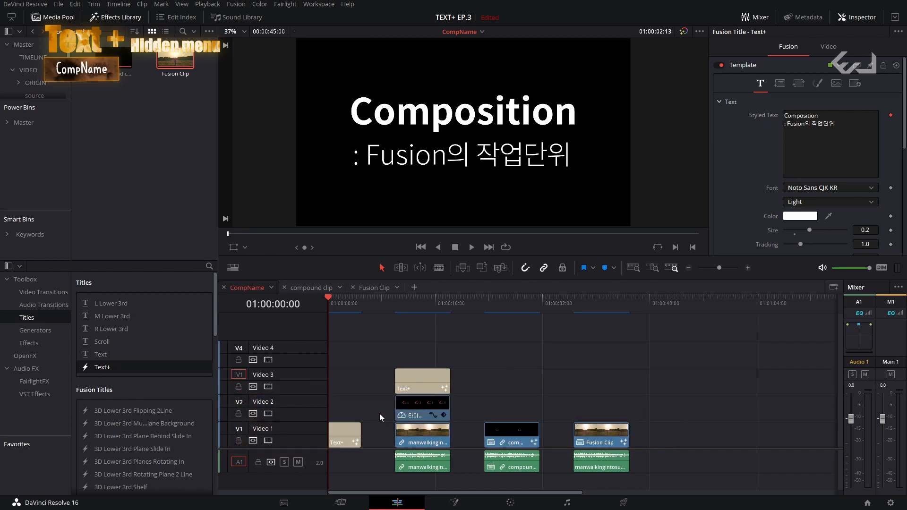
Open the first Text+ clip in the Fusion page and create a new composition for it.
key("shift+5")
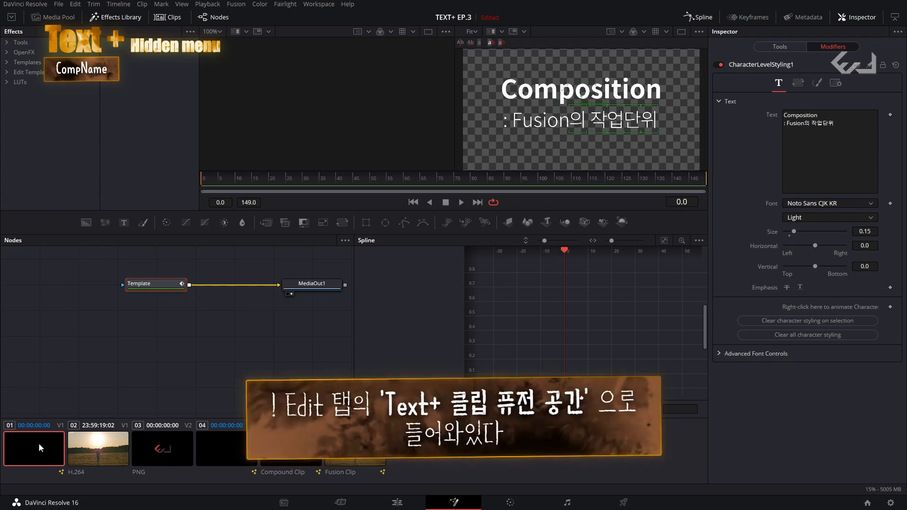
right_click(32, 455)
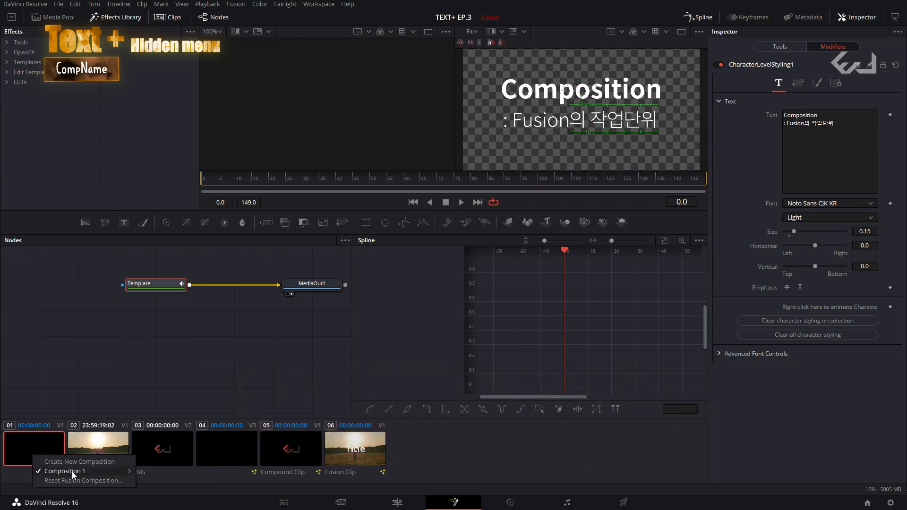
mouse_move(73, 472)
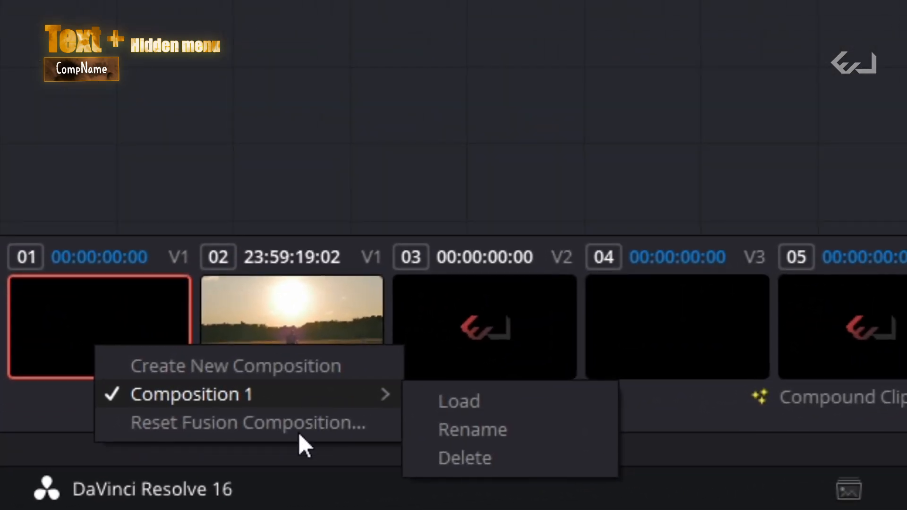
left_click(285, 372)
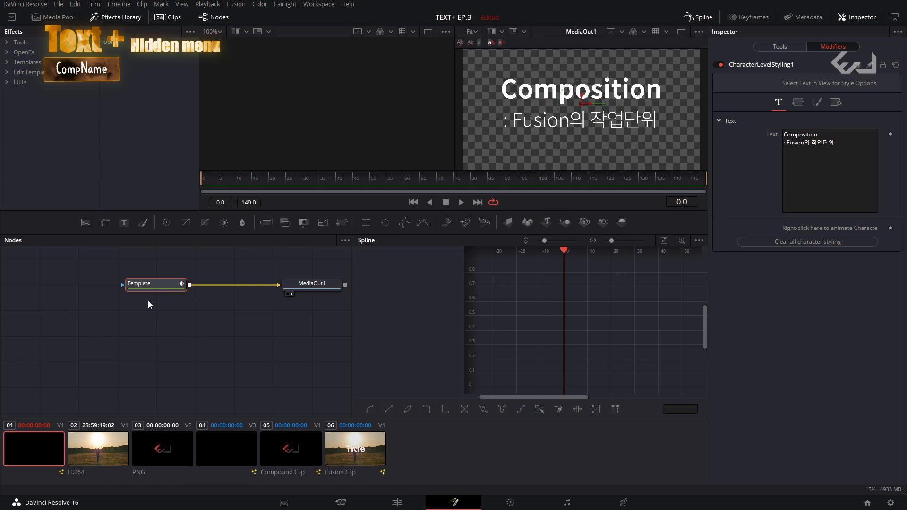
Replace the Template node with a new Text+ node and connect its output to MediaOut1.
left_click(124, 223)
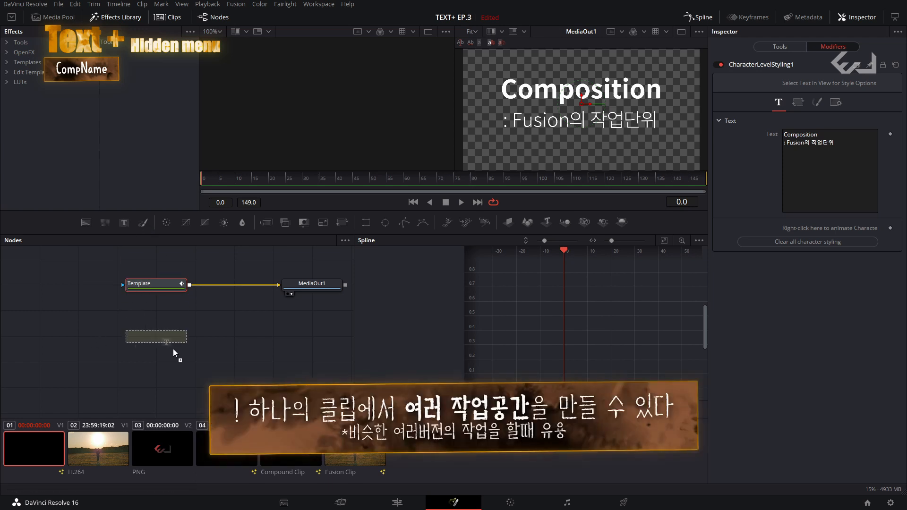
left_click(162, 288)
key("Delete")
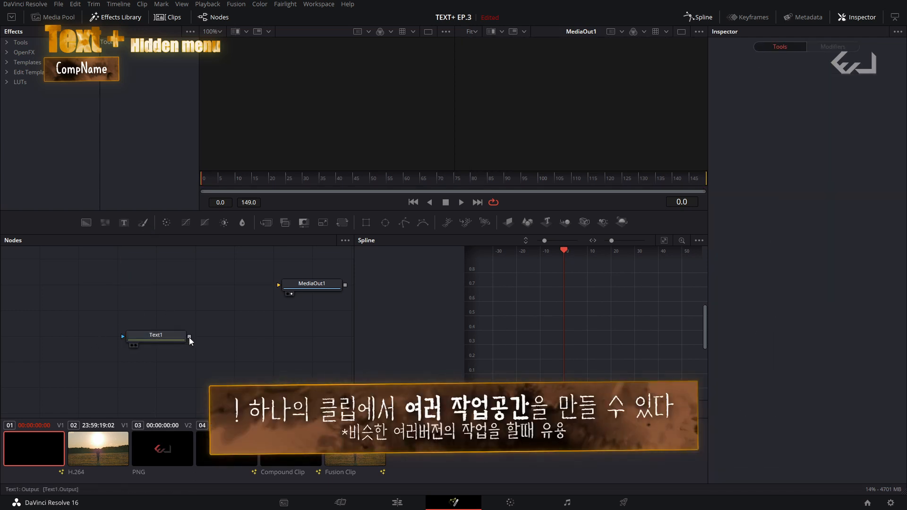
left_click_drag(189, 337, 279, 285)
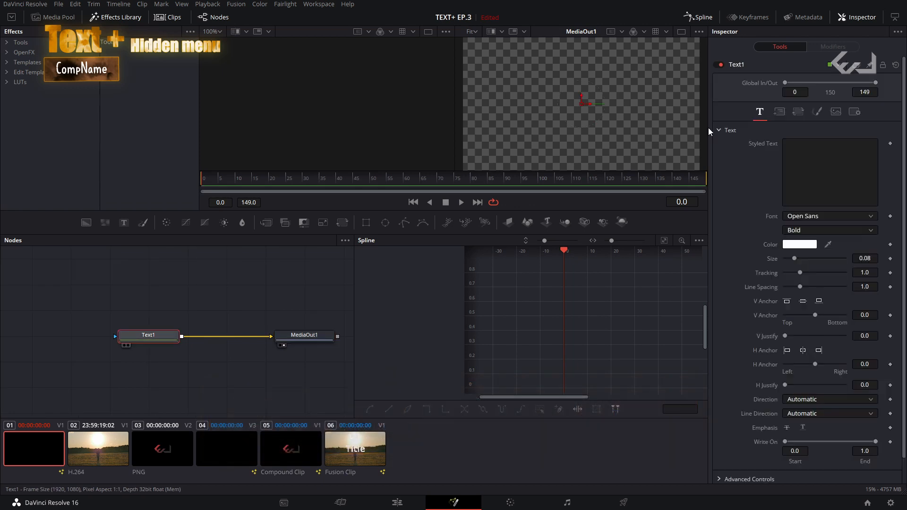
Enter "2rd text" as the styled text of the Text1 node.
left_click(834, 168)
type("2rd")
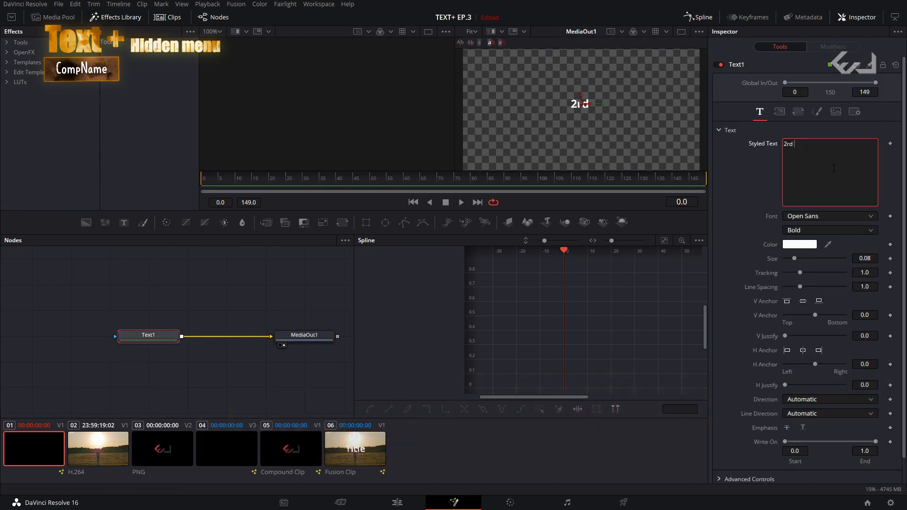
type(" text")
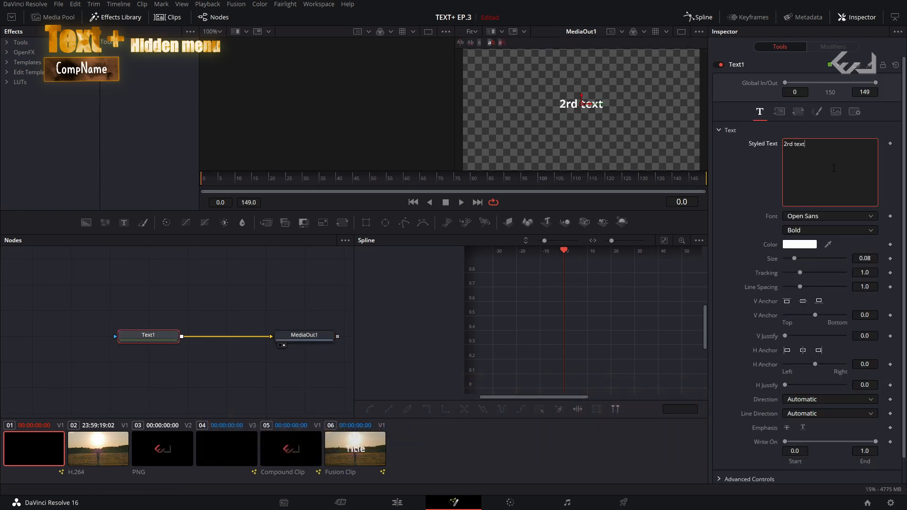
left_click(132, 339)
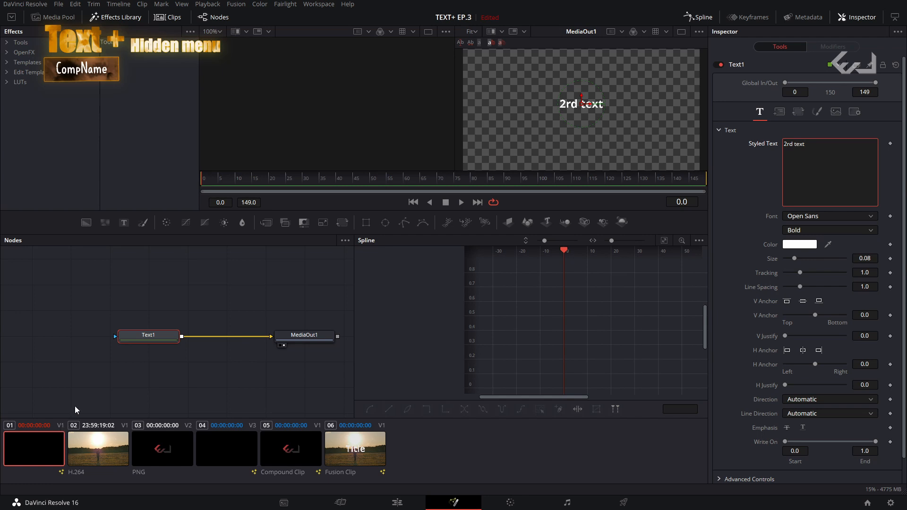
Check the list of compositions stored in clip 01.
right_click(19, 458)
mouse_move(61, 484)
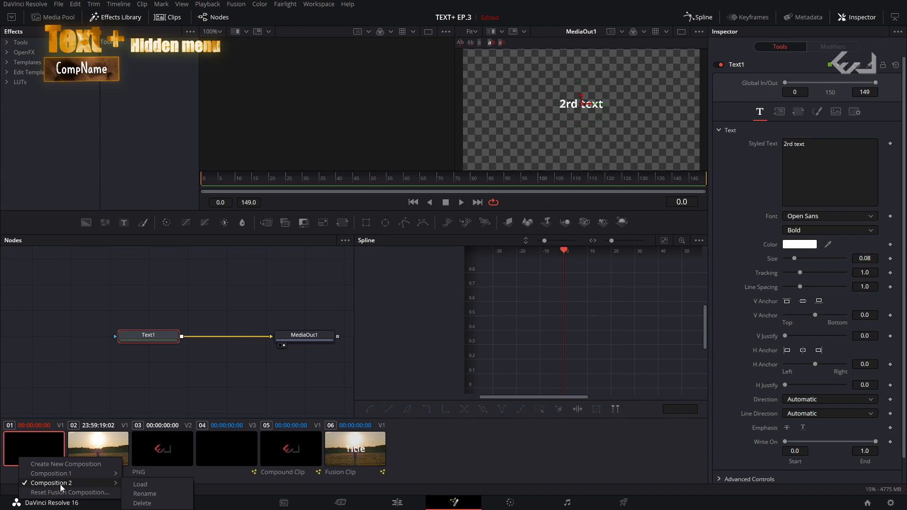
left_click(159, 296)
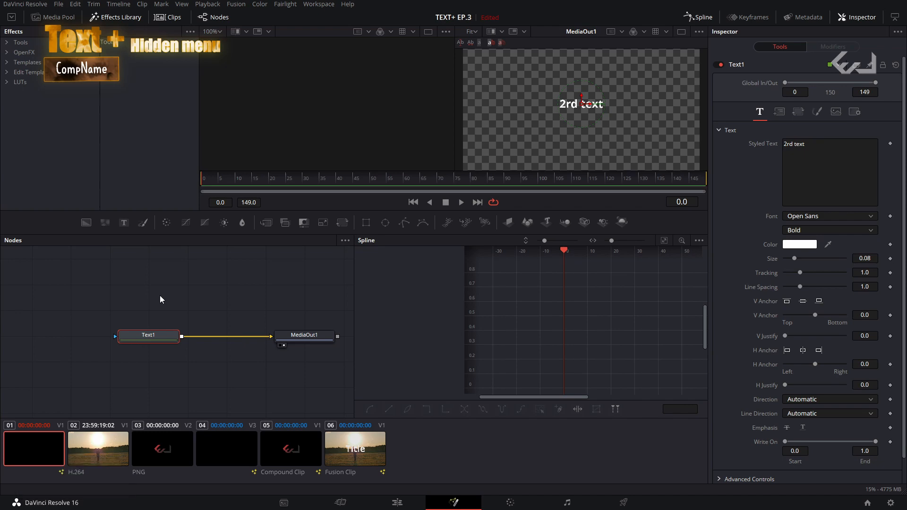
key("shift+4")
Apply the CompName modifier to Text1's styled text and review the modifier and composition options.
right_click(761, 166)
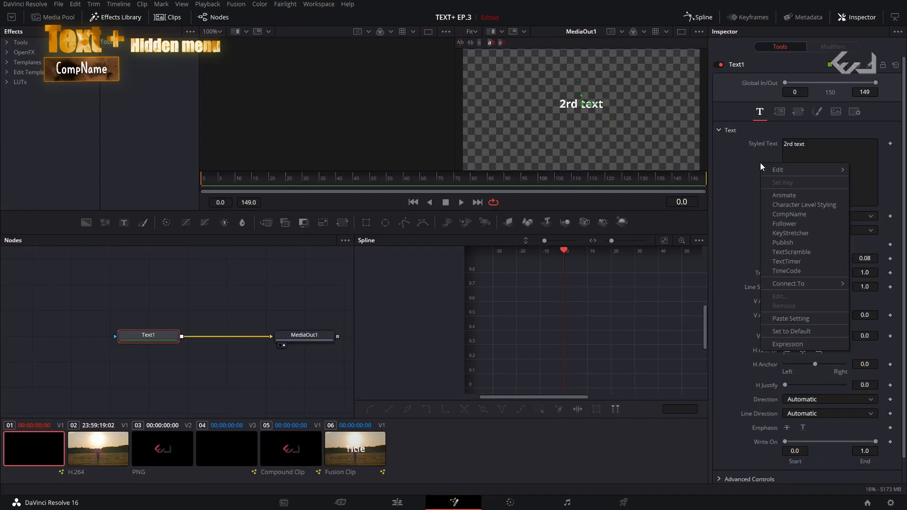
left_click(778, 215)
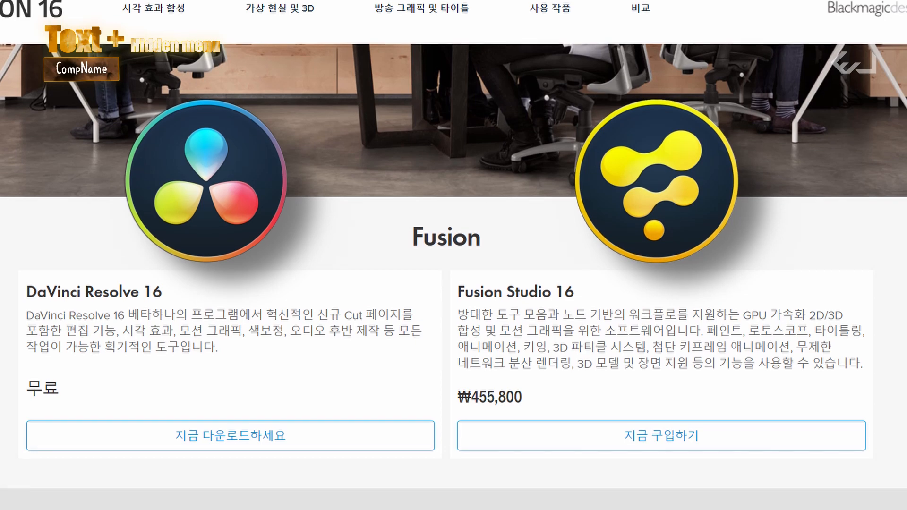
right_click(762, 166)
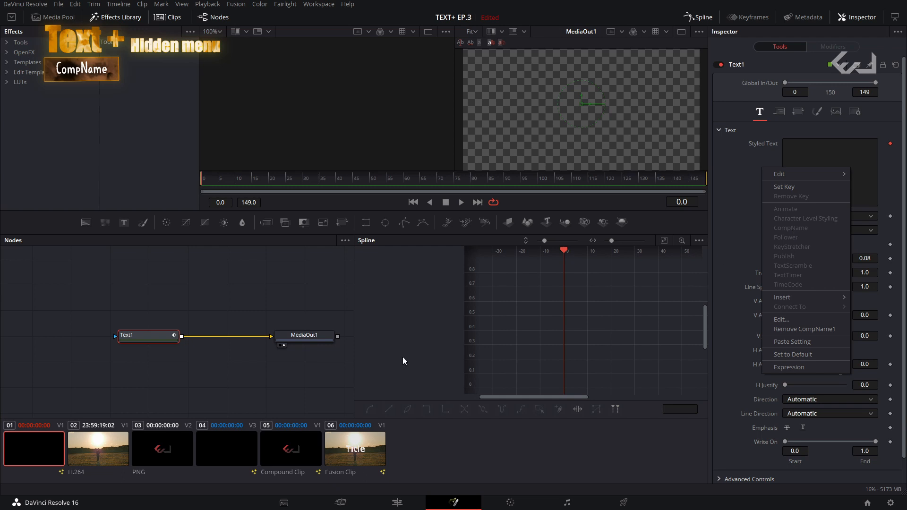
right_click(52, 460)
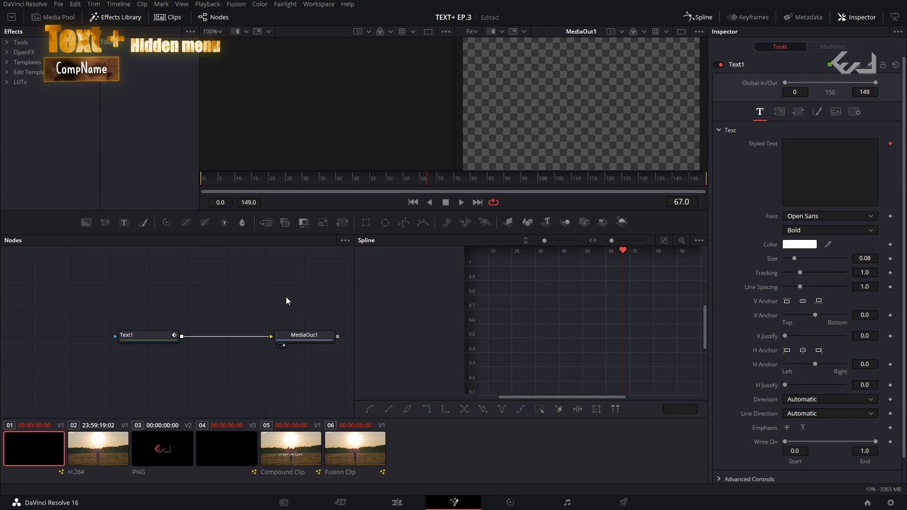
Return to the Edit page and paste a copy of the stacked Text+, logo, video and audio clips after the Fusion Clip.
key("shift+4")
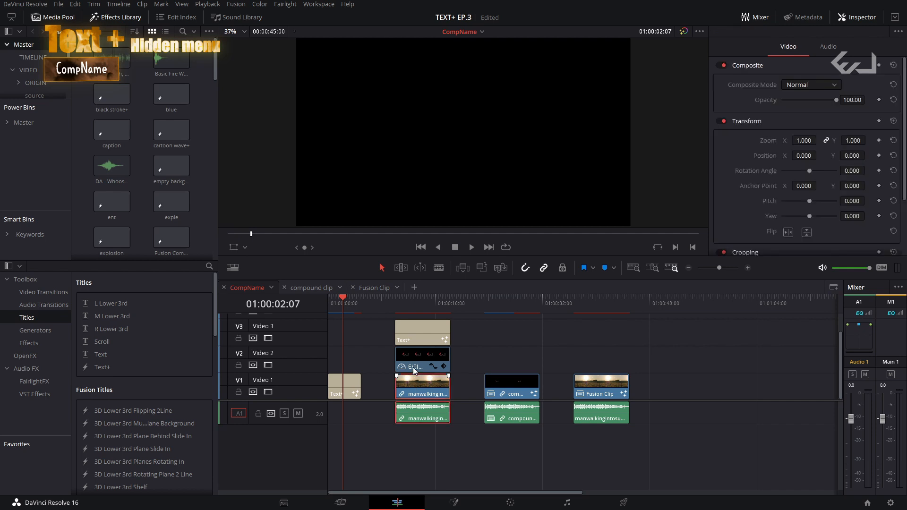
left_click(416, 339)
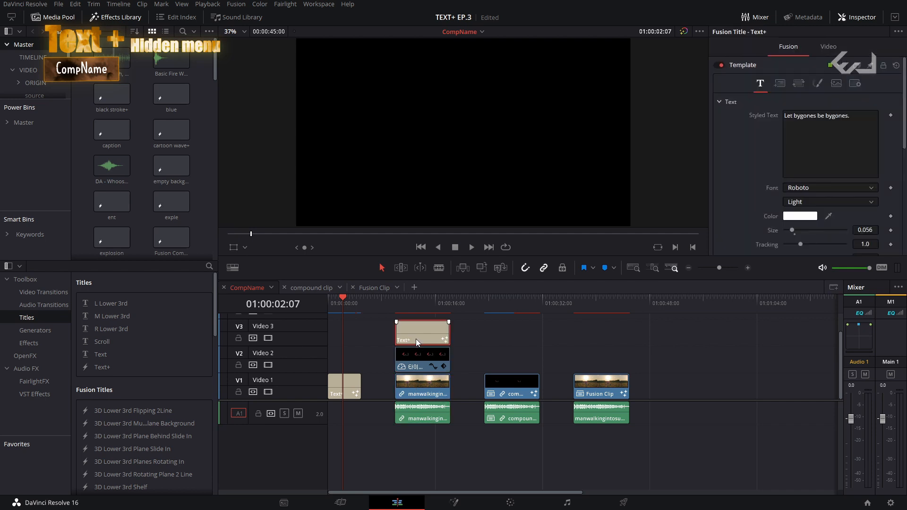
left_click(416, 301)
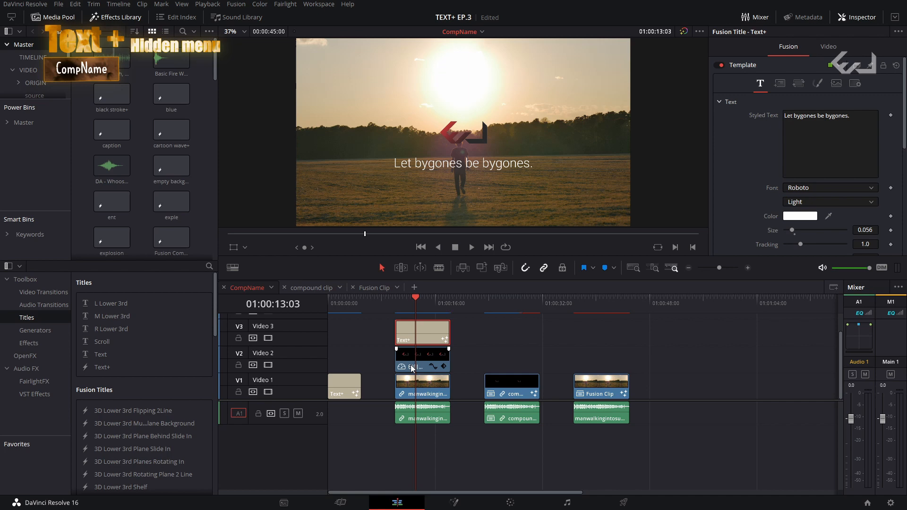
left_click(423, 404, "shift")
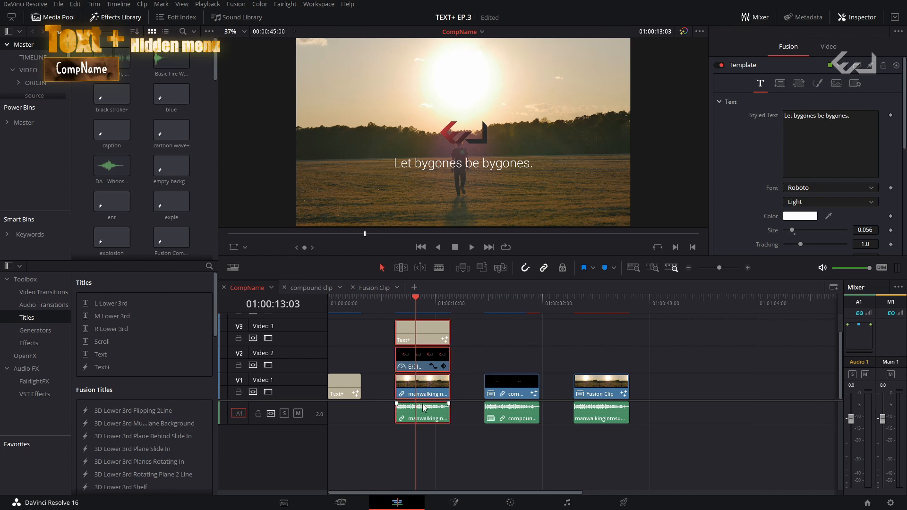
left_click(670, 303)
key("ctrl+v")
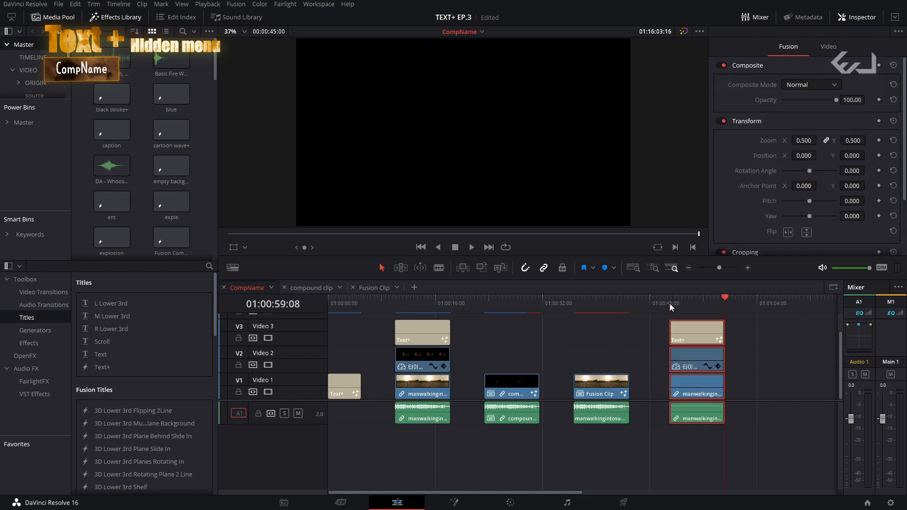
Combine the pasted clips into a new compound clip named ex1, saved in the bin that holds the other compound clips.
right_click(705, 335)
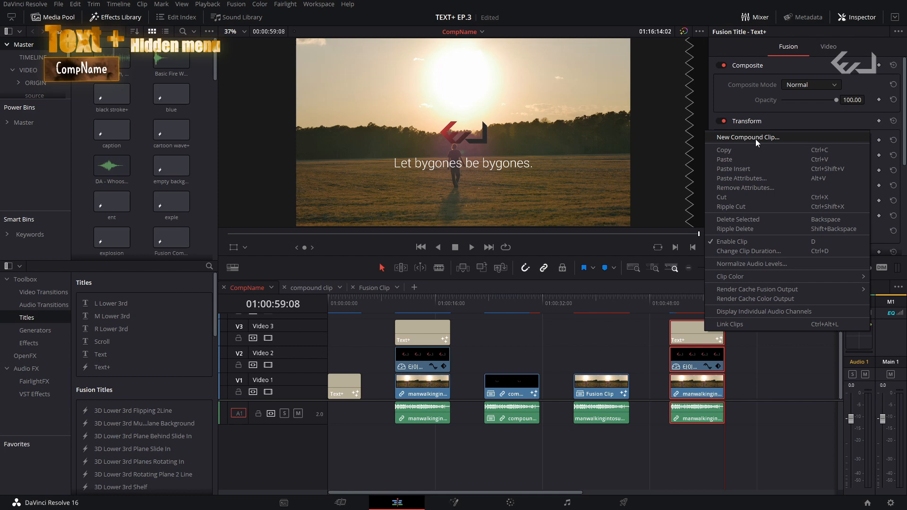
left_click(68, 56)
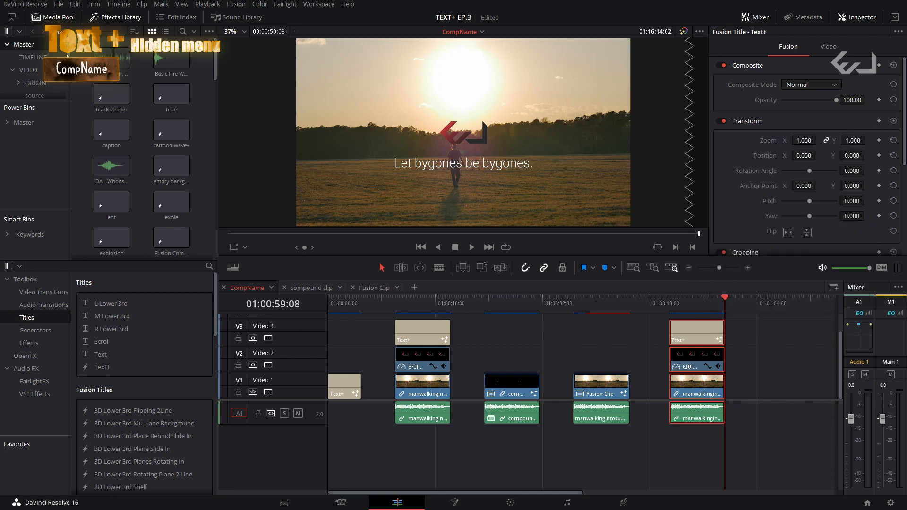
scroll(53, 71, "down", 2)
left_click(53, 81)
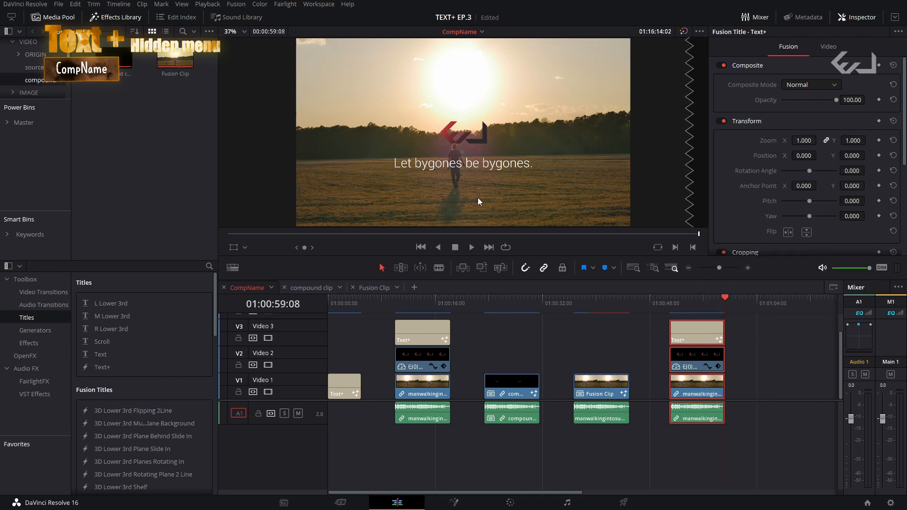
right_click(703, 336)
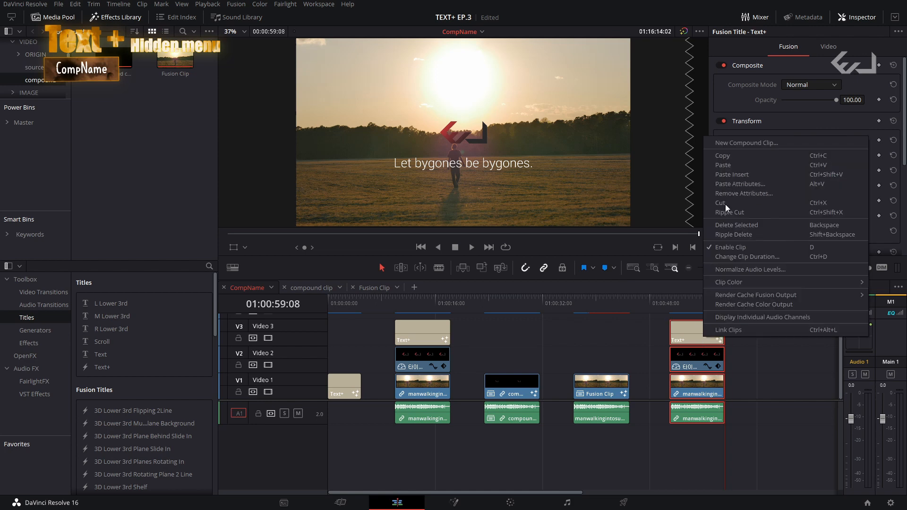
left_click(744, 143)
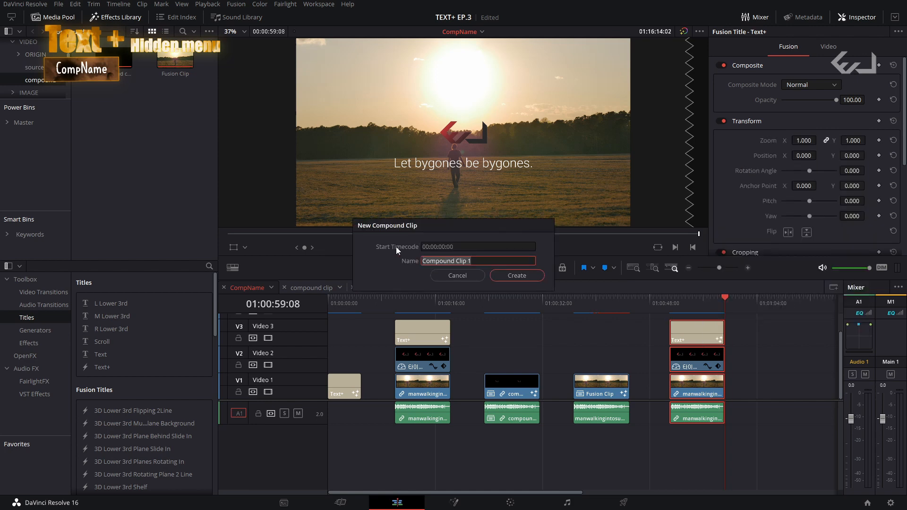
type("cx1")
key("Return")
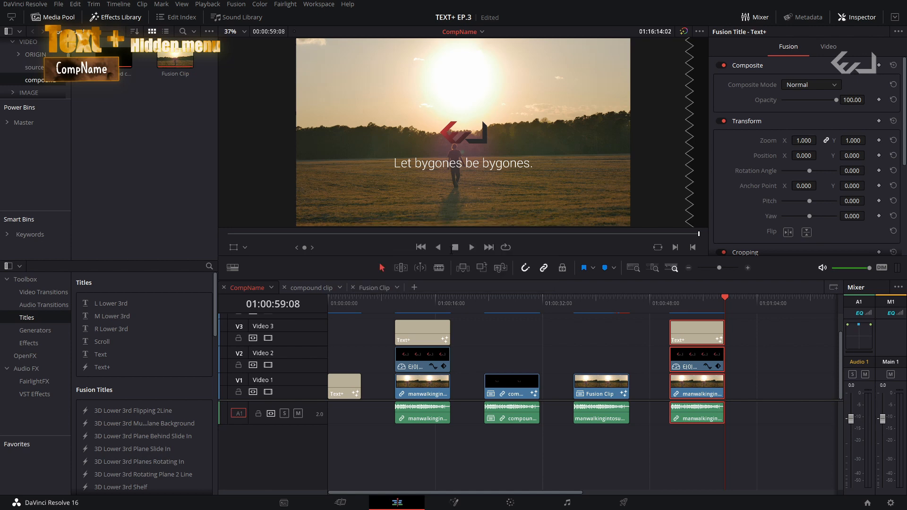
Open the ex1 compound clip in its own timeline to examine its layers, and return to the CompName timeline.
right_click(690, 385)
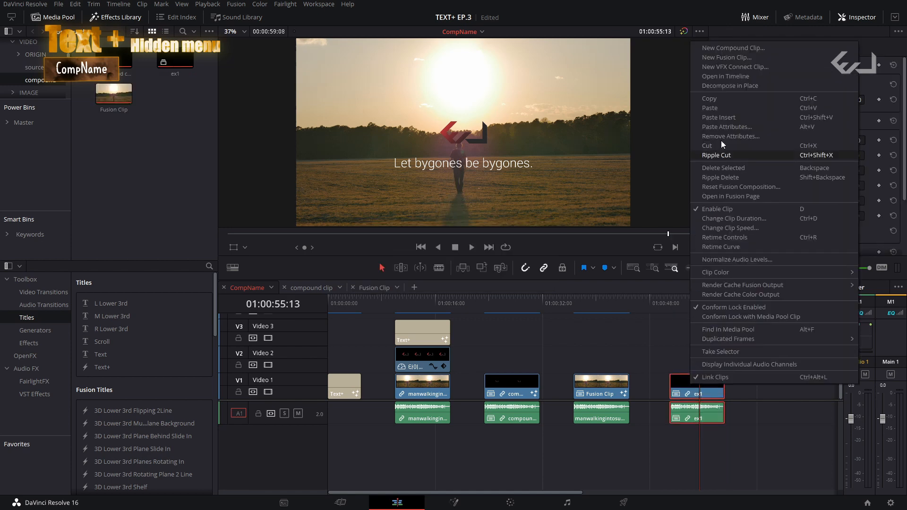
left_click(742, 78)
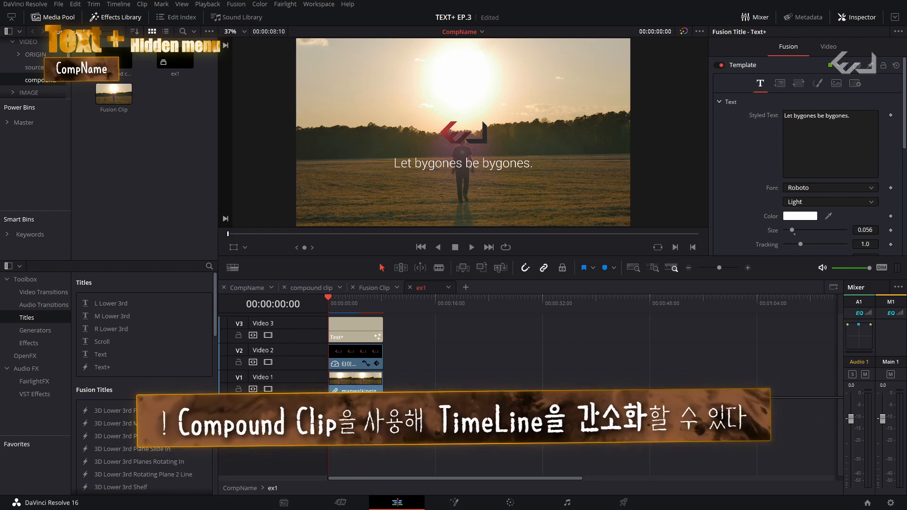
left_click(247, 489)
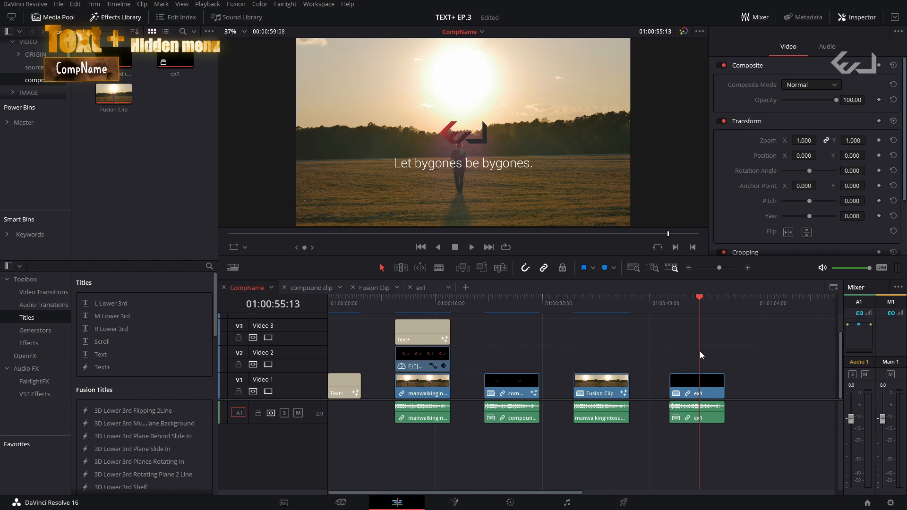
Open ex1 in the Fusion page, add a Text+ node above MediaIn1 and apply the CompName modifier to its styled text.
key("shift+5")
left_click_drag(124, 226, 182, 272)
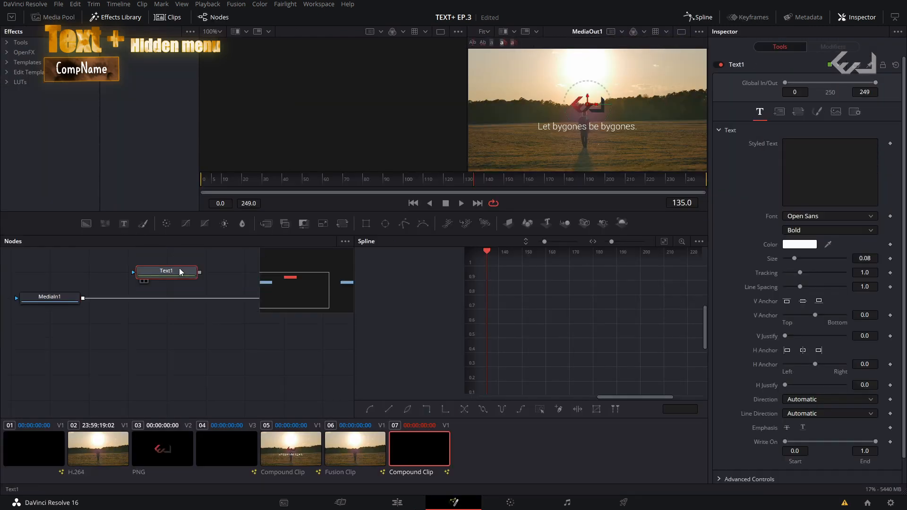
right_click(768, 168)
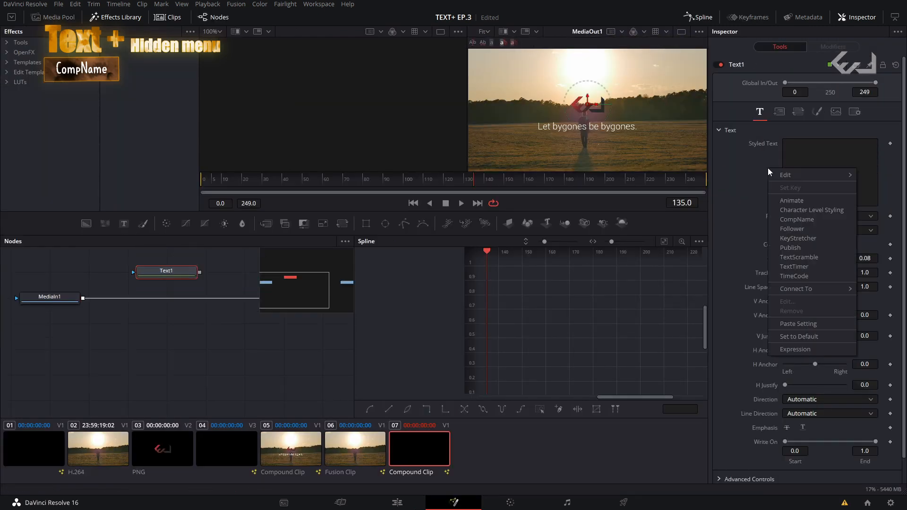
left_click(815, 221)
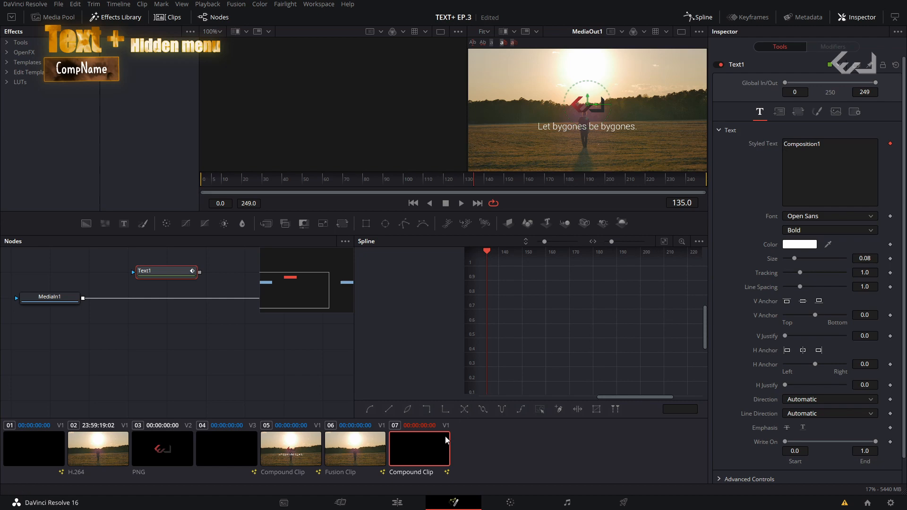
Rename the ex1 clip's Composition 1 to 1111 and check the new name in its composition list.
right_click(425, 450)
mouse_move(447, 460)
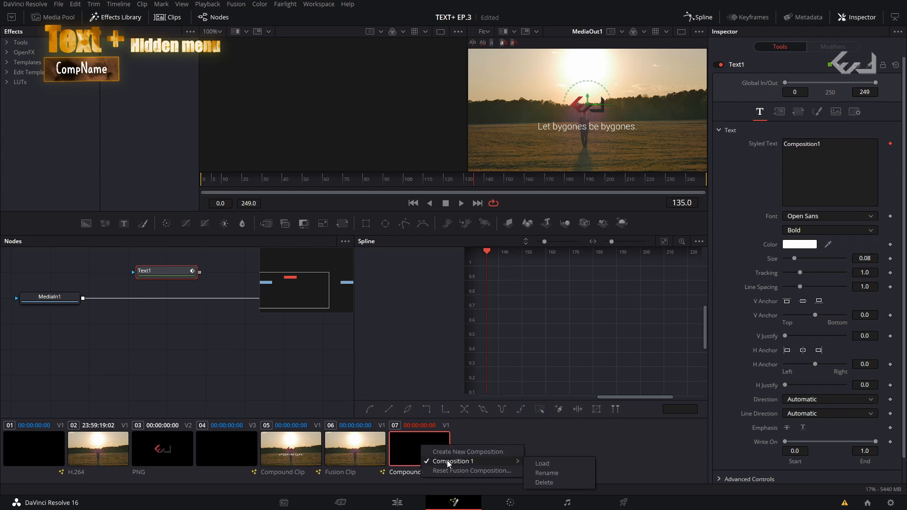
left_click(560, 473)
type("1234")
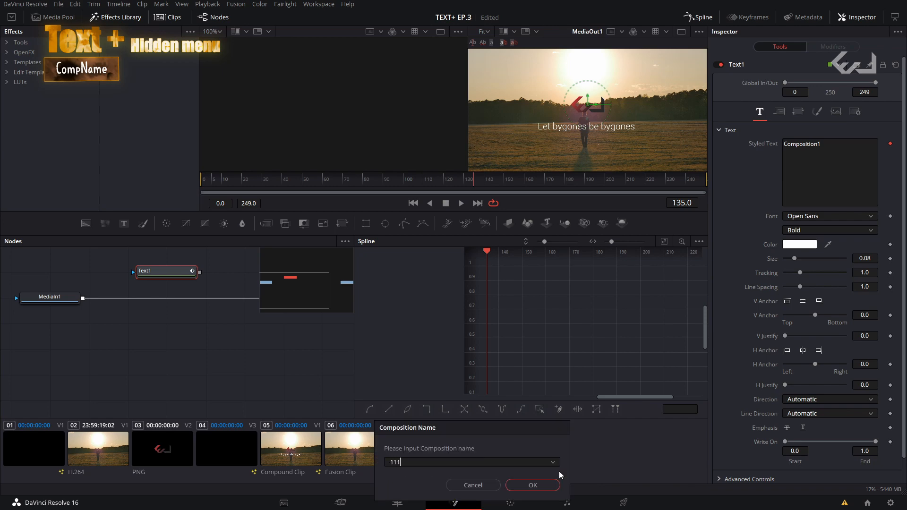
key("Return")
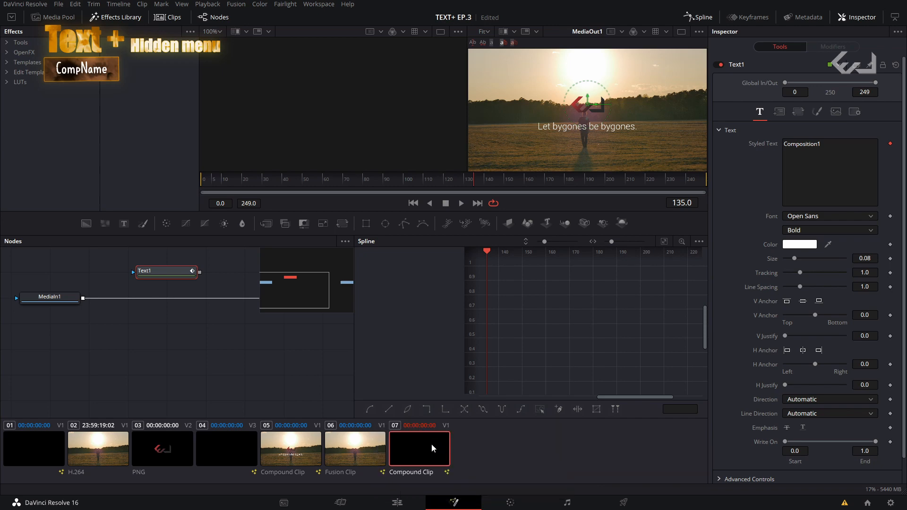
right_click(416, 445)
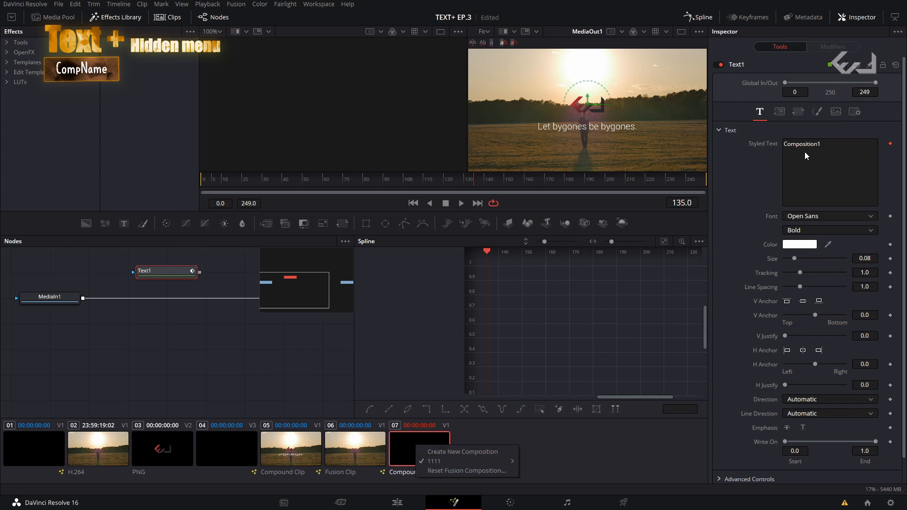
left_click(609, 282)
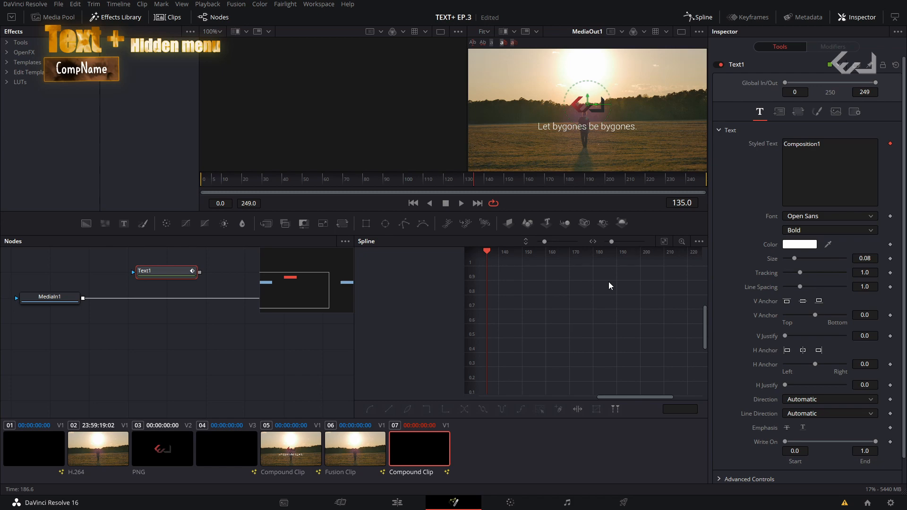
Open the modifier options of Text1's styled text.
right_click(759, 171)
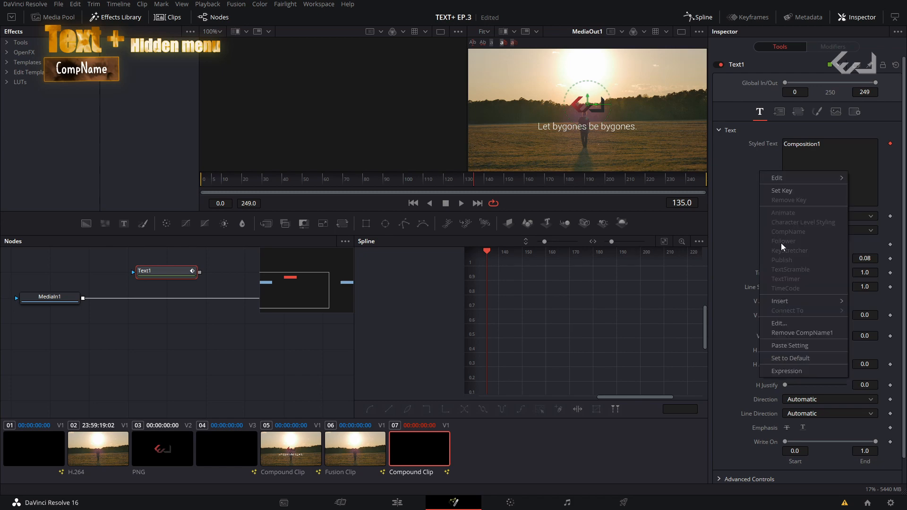